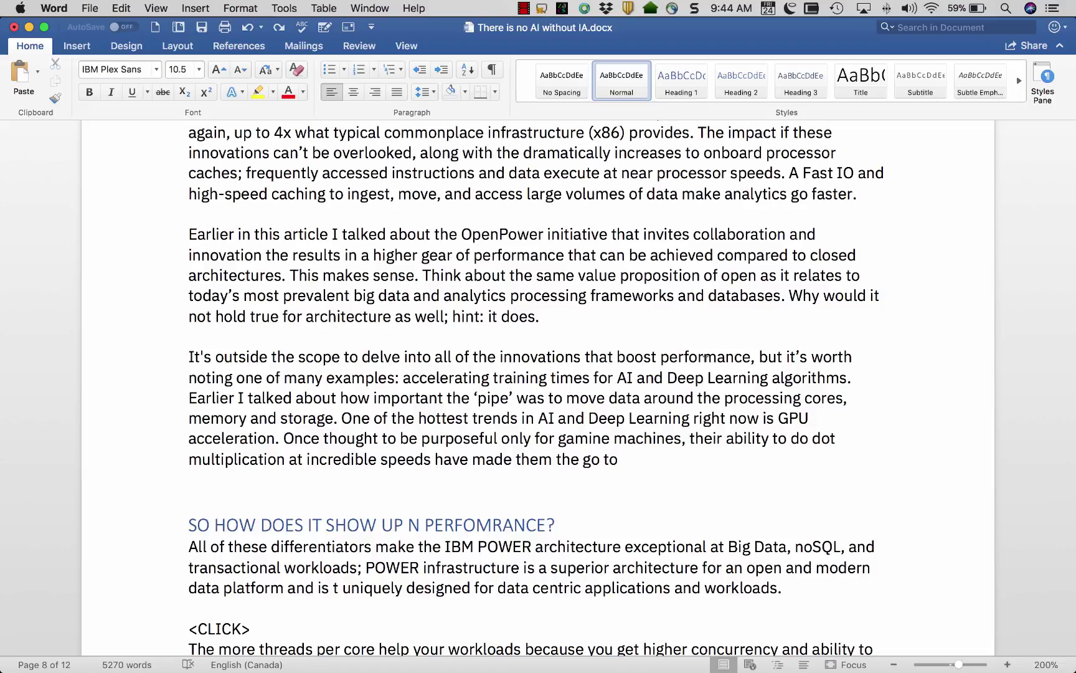
# Step: Copy the words 'accessed instructions' from the article with Edit > Copy
pyautogui.moveTo(322, 172); pyautogui.dragTo(477, 171)
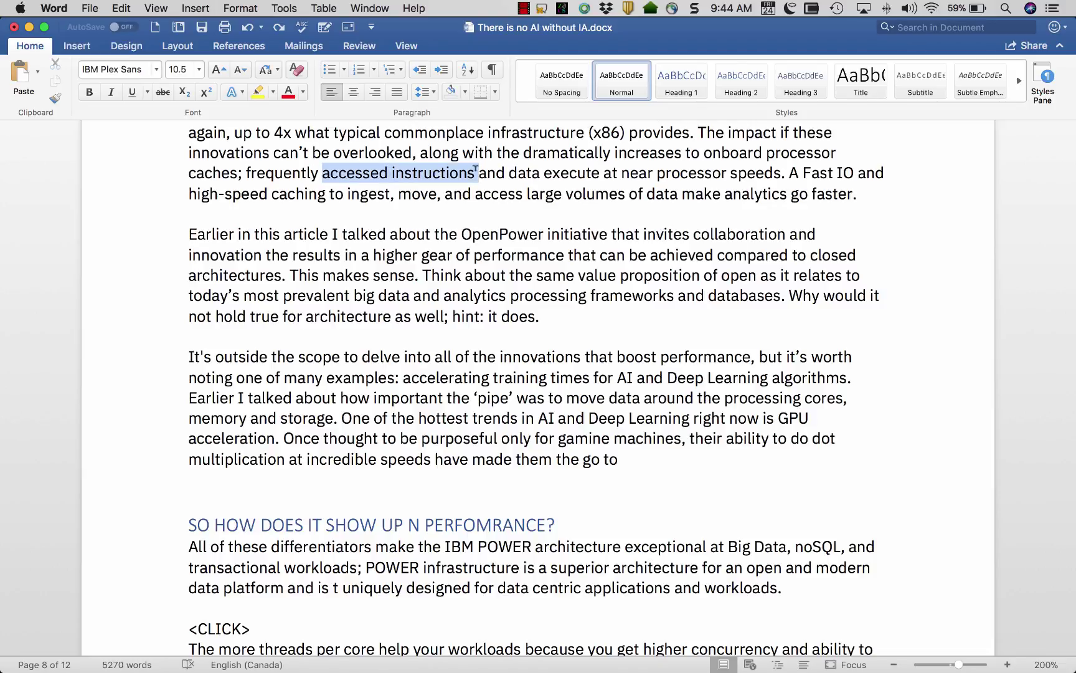
pyautogui.click(121, 8)
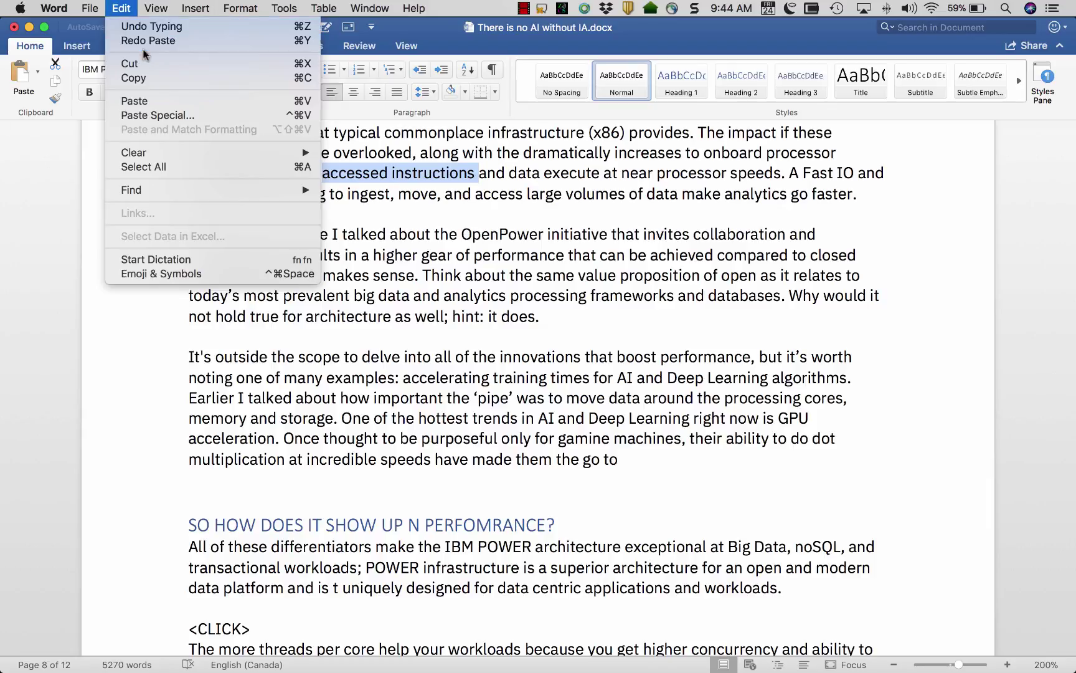
pyautogui.click(154, 79)
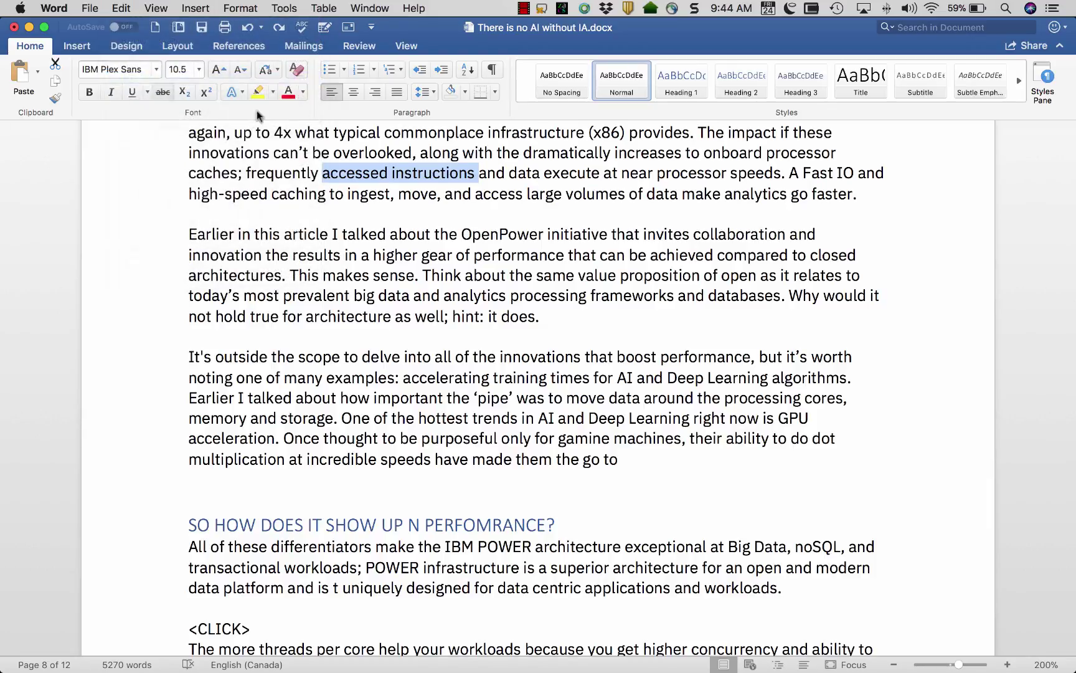
pyautogui.click(122, 8)
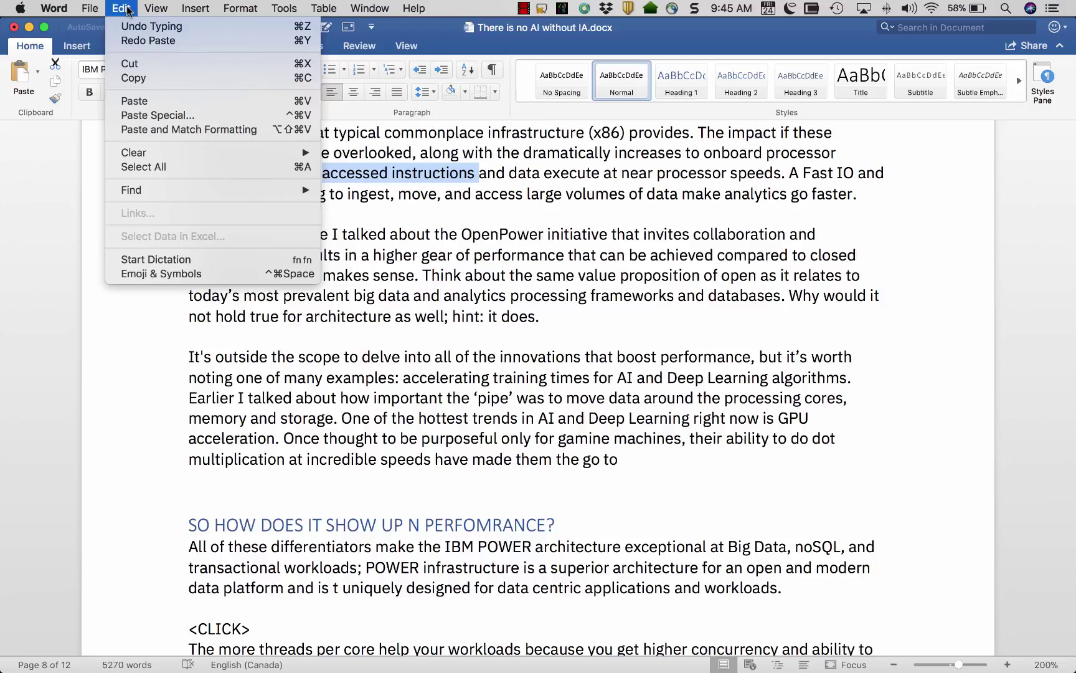
pyautogui.click(332, 161)
# Step: Copy the pipe comparison image from the PowerPoint slide and return to the Word article
pyautogui.scroll(1, 399, 256)
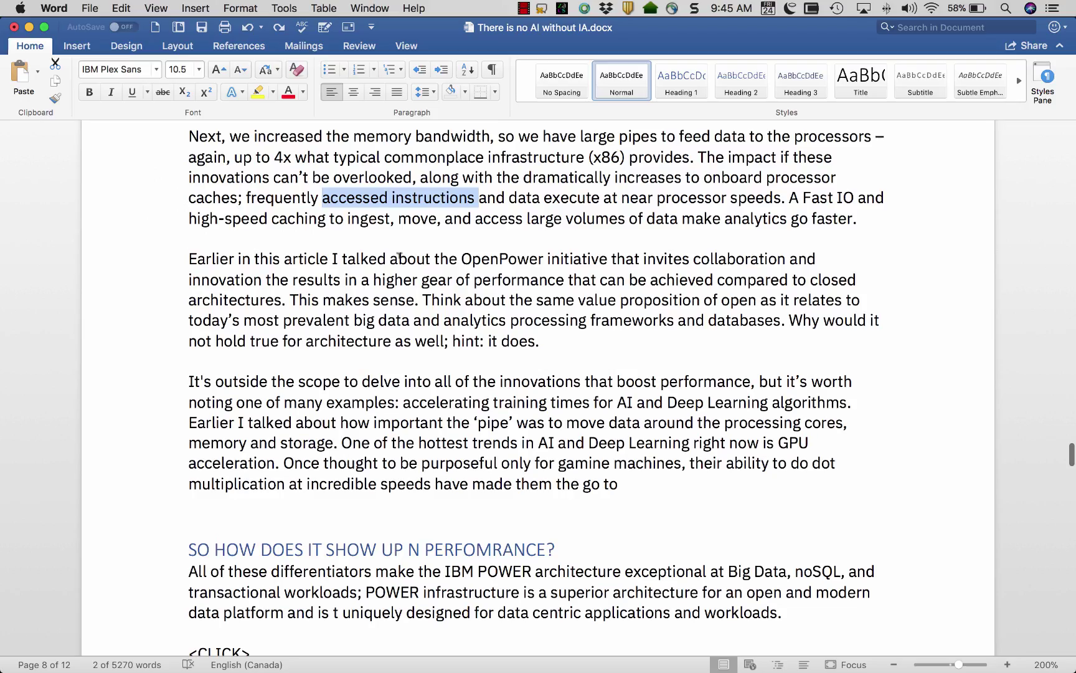
pyautogui.scroll(10, 400, 255)
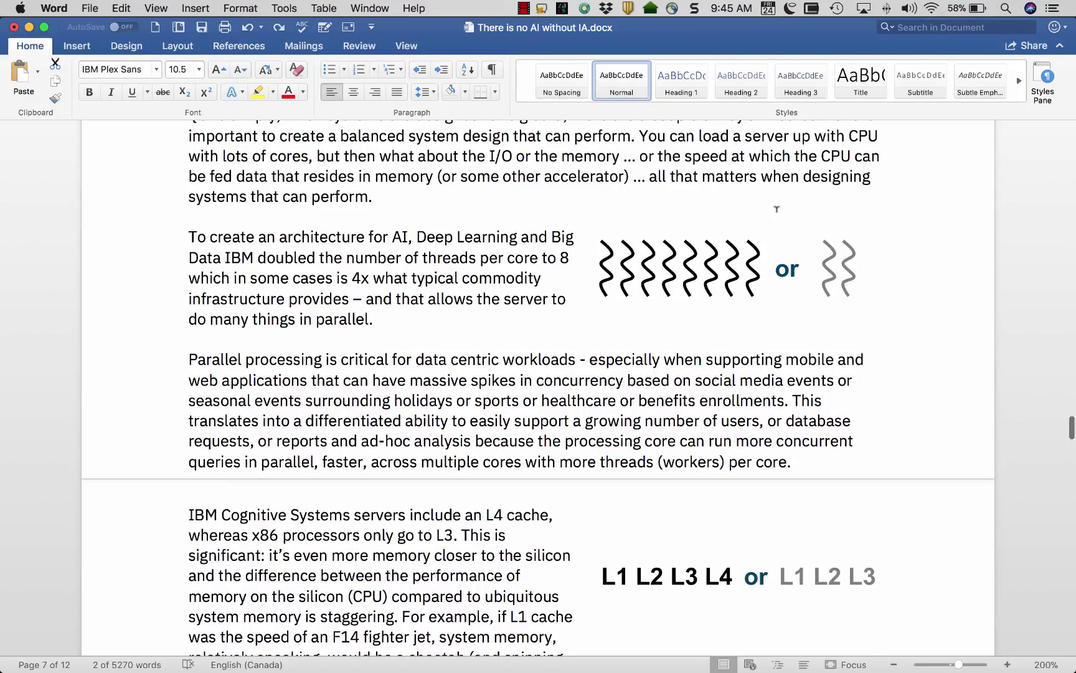
pyautogui.scroll(-5, 641, 274)
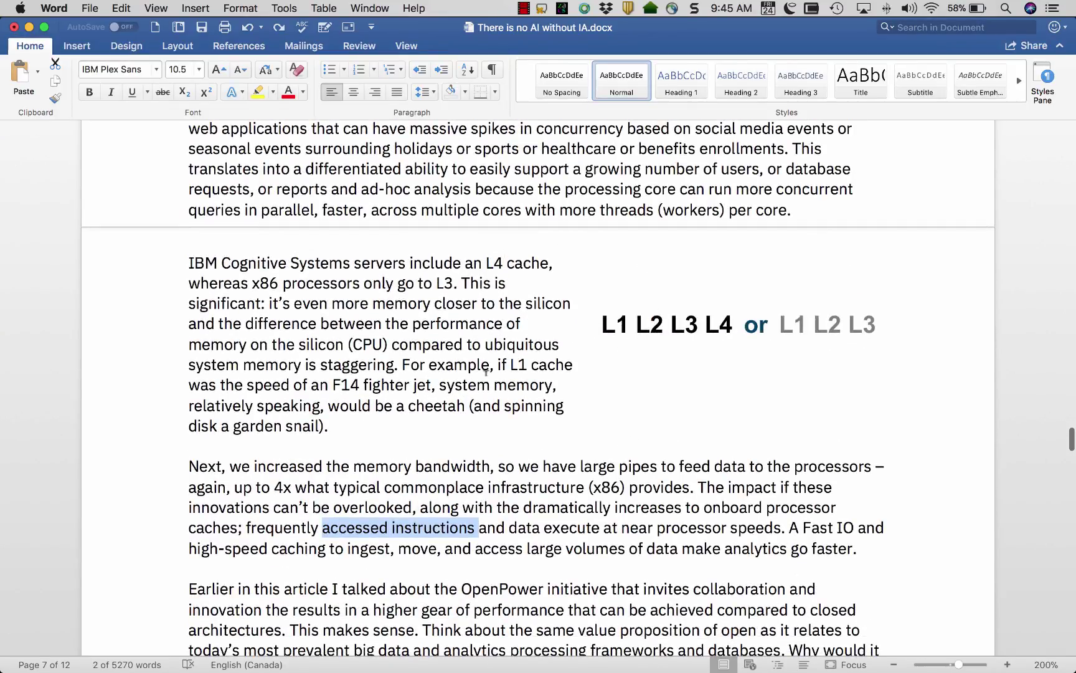
pyautogui.hotkey('ctrl', 'Up')
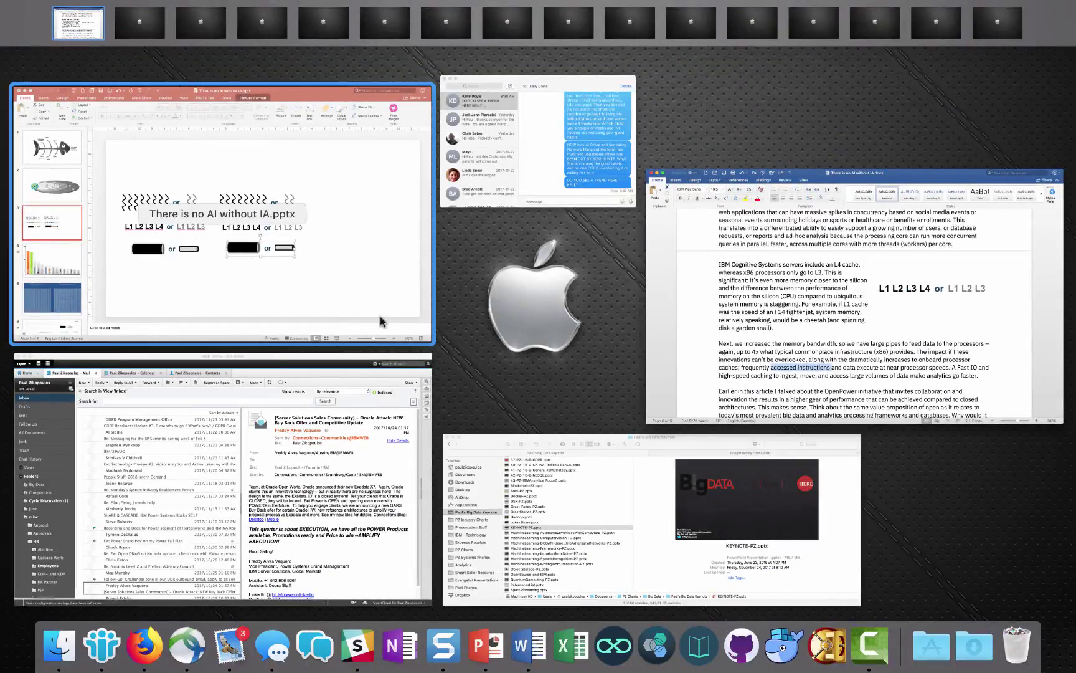
pyautogui.click(361, 315)
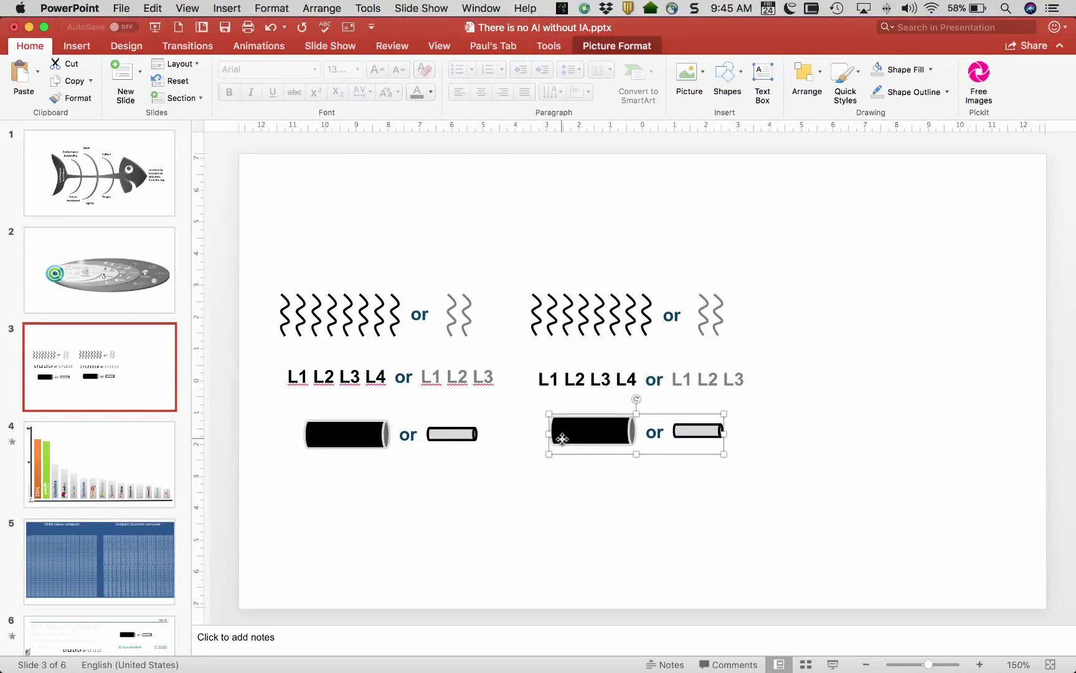
pyautogui.hotkey('ctrl', 'Up')
pyautogui.click(278, 293)
# Step: Paste the pipe comparison image into the memory bandwidth paragraph with Tight text wrapping
pyautogui.click(512, 479)
pyautogui.press('cmd+v')
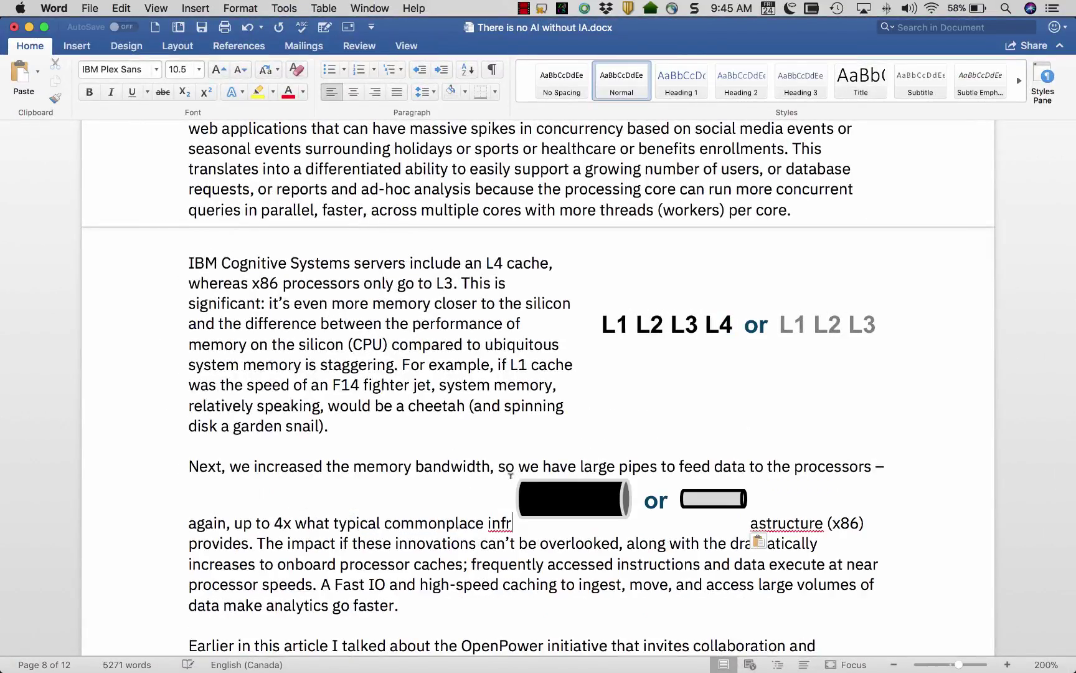
pyautogui.rightClick(566, 500)
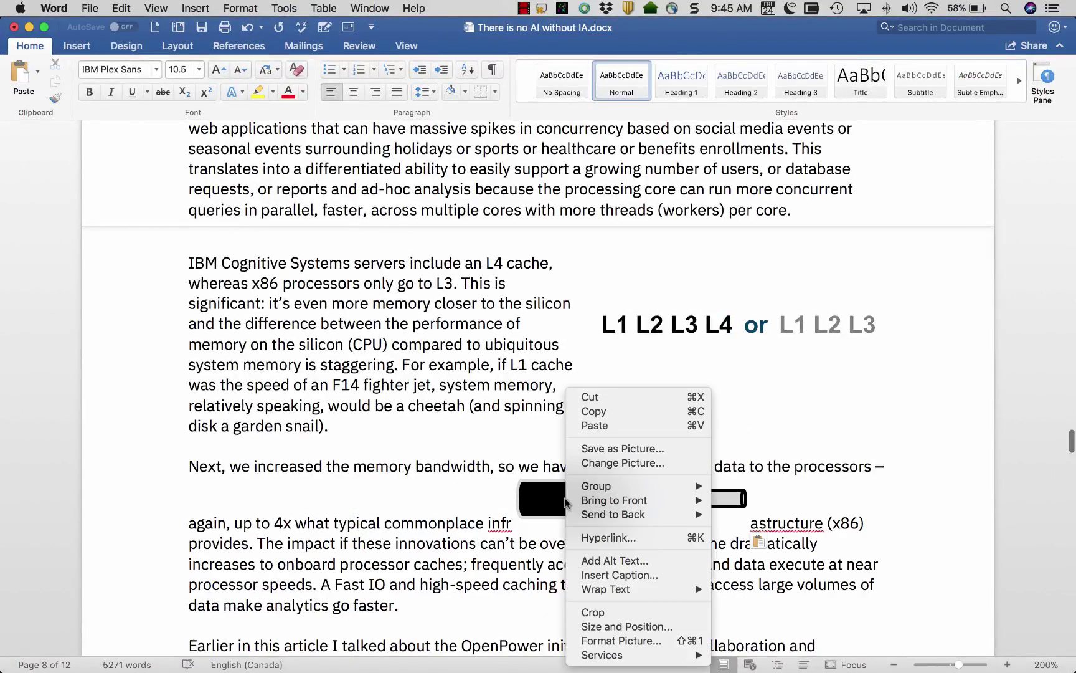
pyautogui.moveTo(607, 590)
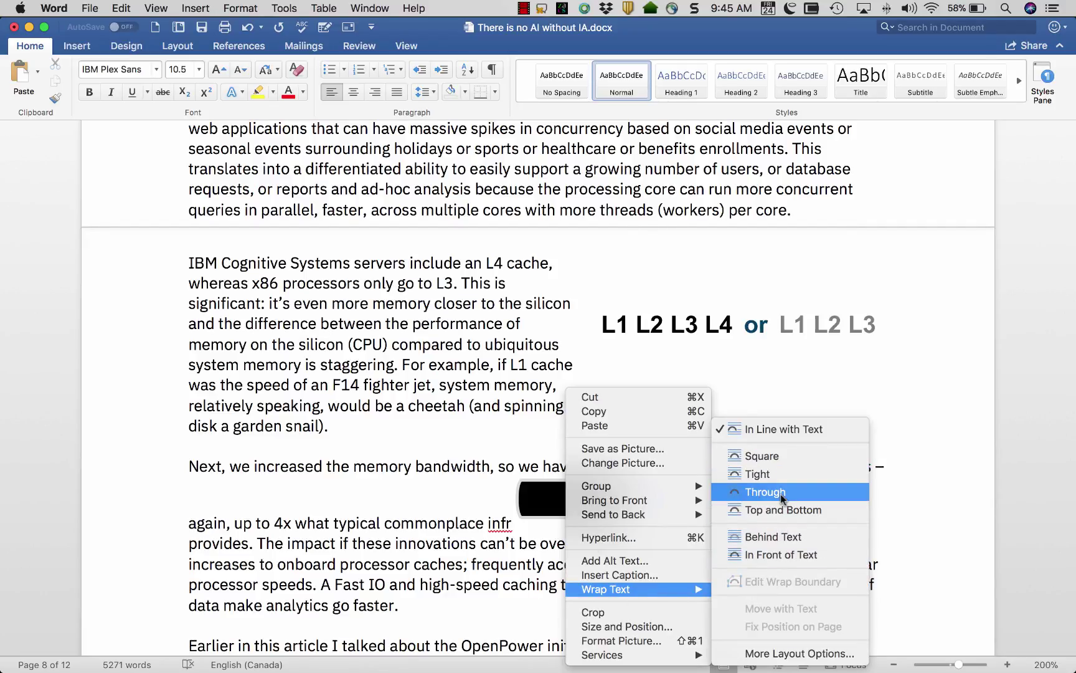
pyautogui.click(776, 471)
# Step: Move the image to the paragraph's right side and remove the stray space in 'infrastructure'
pyautogui.moveTo(533, 523); pyautogui.dragTo(703, 518)
pyautogui.click(517, 487)
pyautogui.press('BackSpace')
pyautogui.scroll(-3, 691, 526)
pyautogui.moveTo(716, 439); pyautogui.dragTo(717, 408)
pyautogui.click(528, 455)
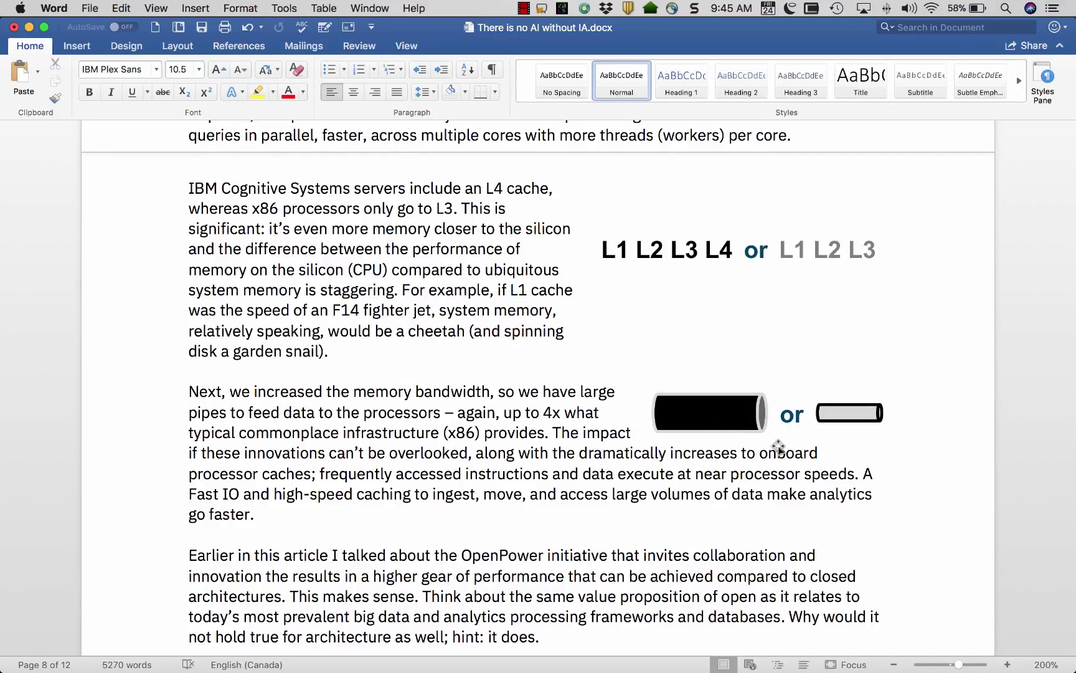
# Step: Lower the pipe image beside the paragraph and start editing its wrap boundary
pyautogui.moveTo(753, 429); pyautogui.dragTo(747, 449)
pyautogui.rightClick(747, 450)
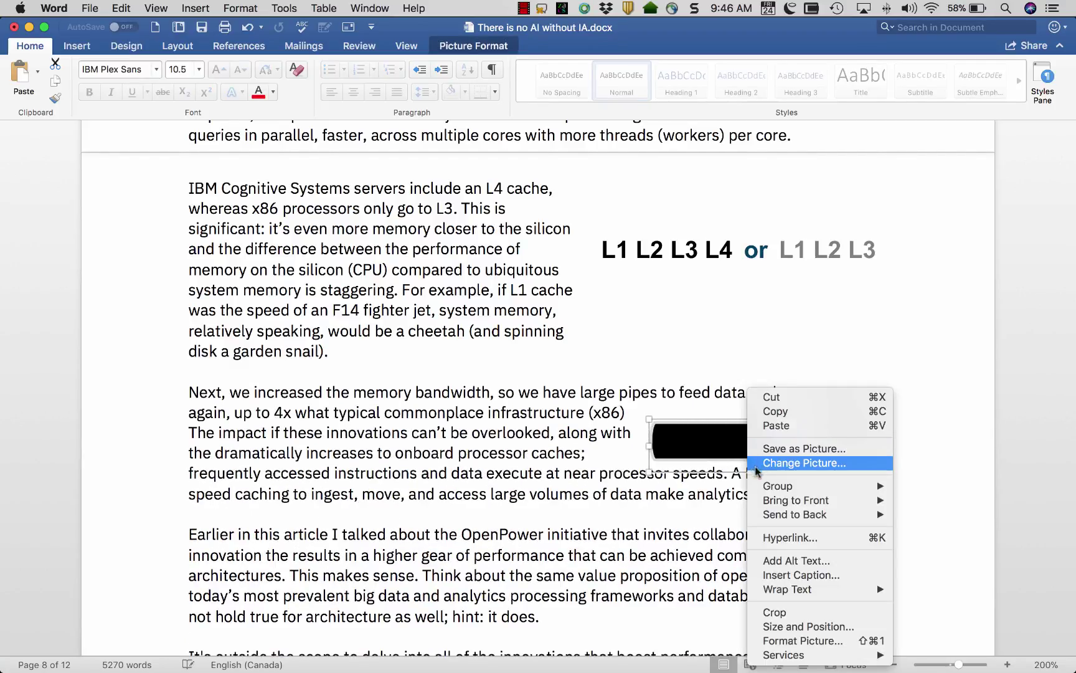
pyautogui.moveTo(808, 589)
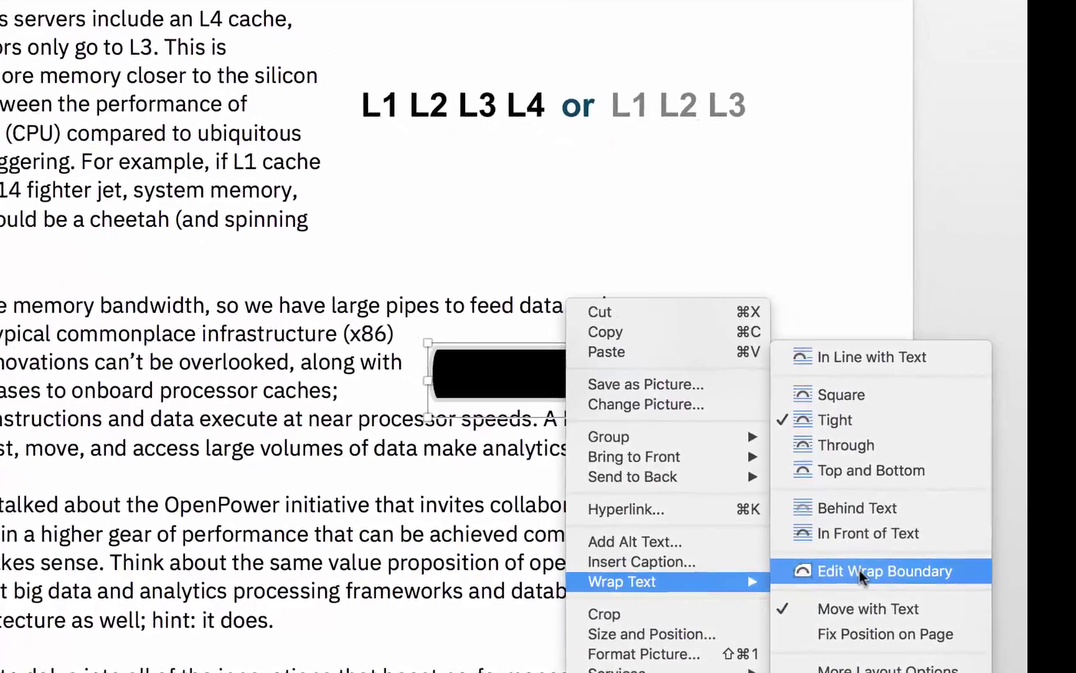
pyautogui.click(832, 567)
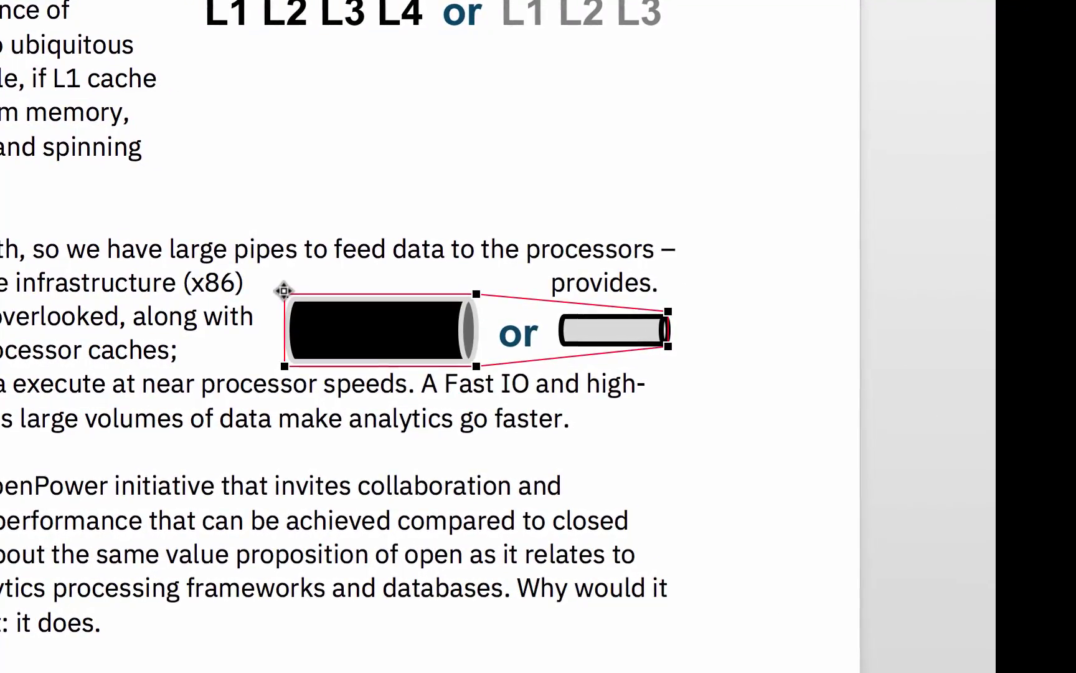
# Step: Drag the wrap boundary's top-left, middle and right points upward so the text reflows
pyautogui.moveTo(294, 298); pyautogui.dragTo(275, 241)
pyautogui.moveTo(474, 292); pyautogui.dragTo(485, 242)
pyautogui.moveTo(663, 309); pyautogui.dragTo(665, 243)
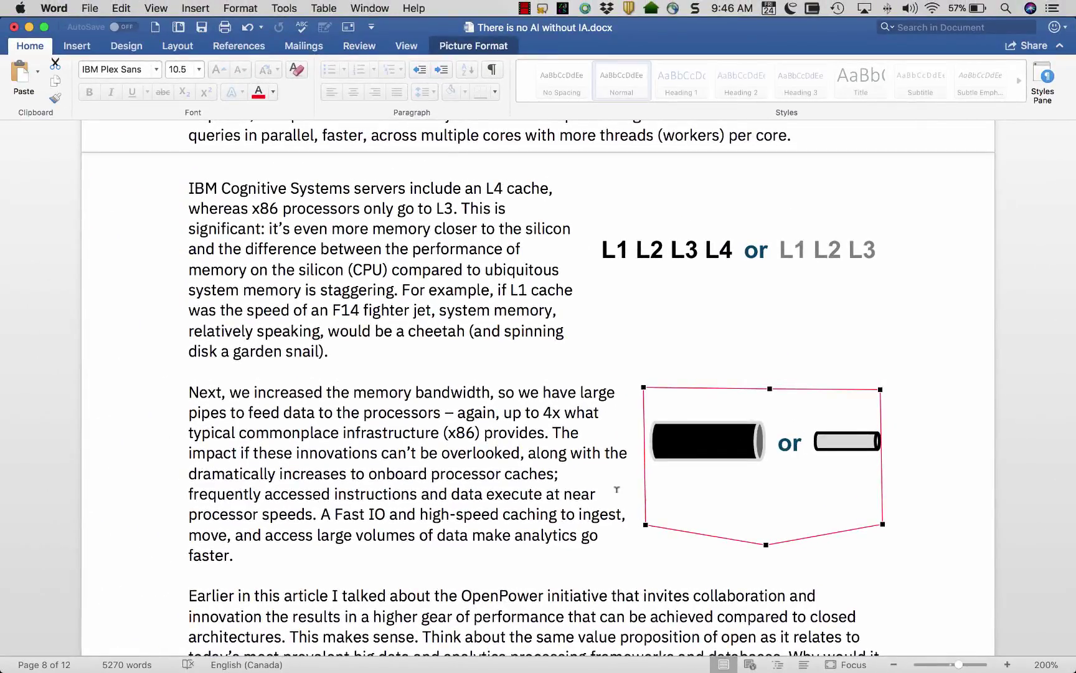
# Step: Nudge the pipe image slightly lower beside the paragraph and save the article
pyautogui.click(609, 447)
pyautogui.click(685, 446)
pyautogui.moveTo(685, 445)
pyautogui.mouseDown()
pyautogui.moveTo(685, 464)
pyautogui.moveTo(683, 448)
pyautogui.mouseUp()
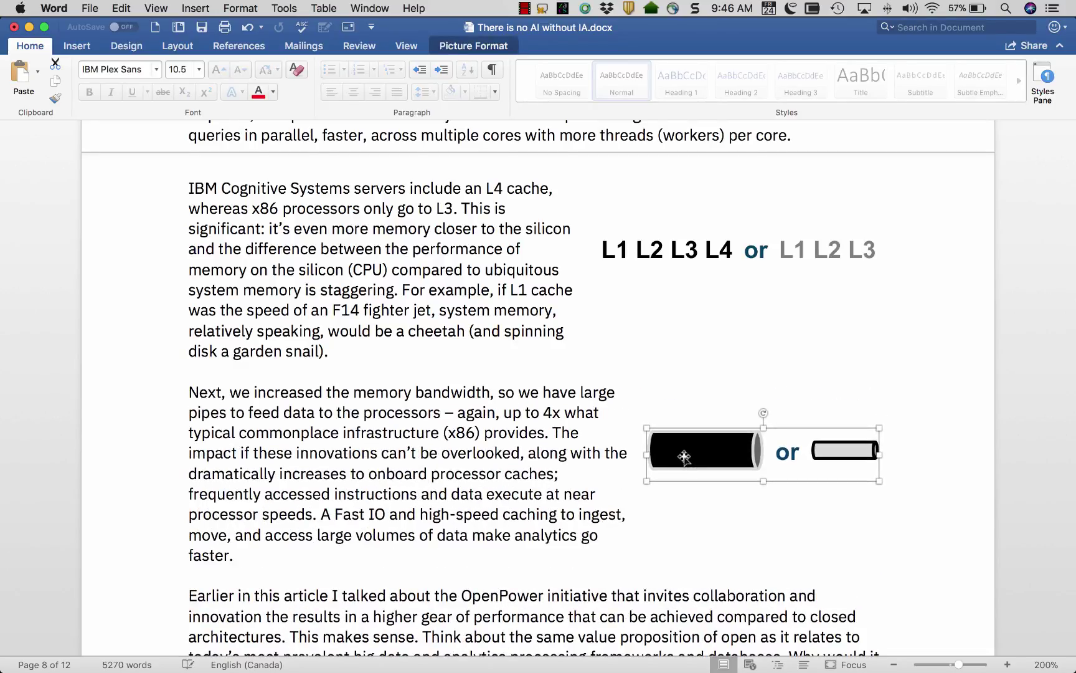
pyautogui.click(548, 432)
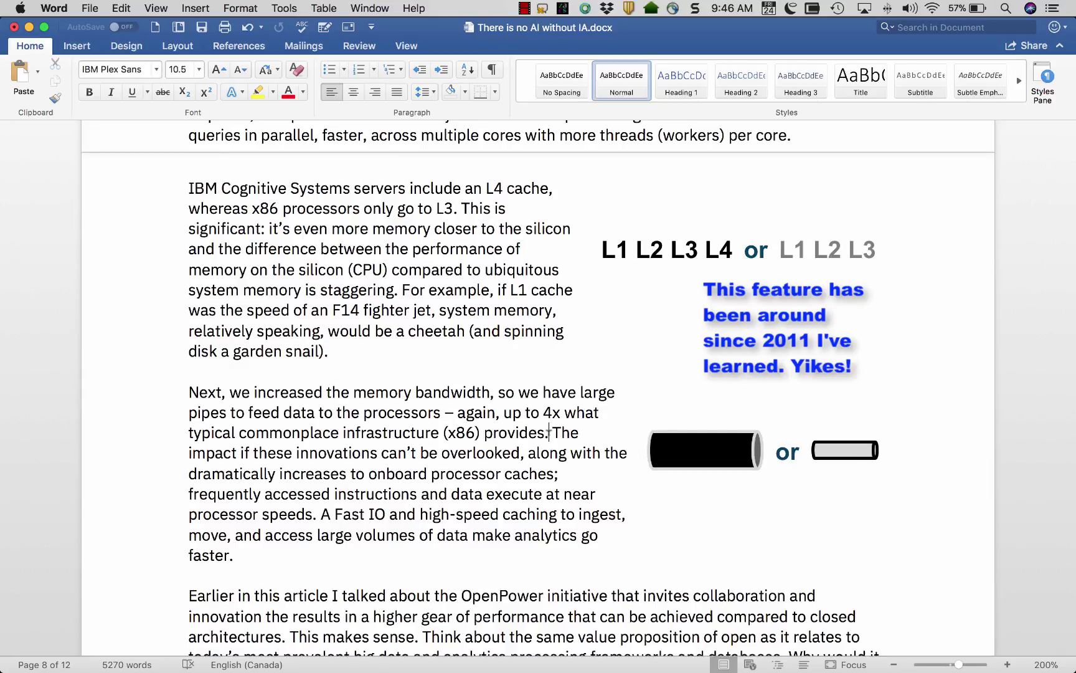
pyautogui.press('super+s')
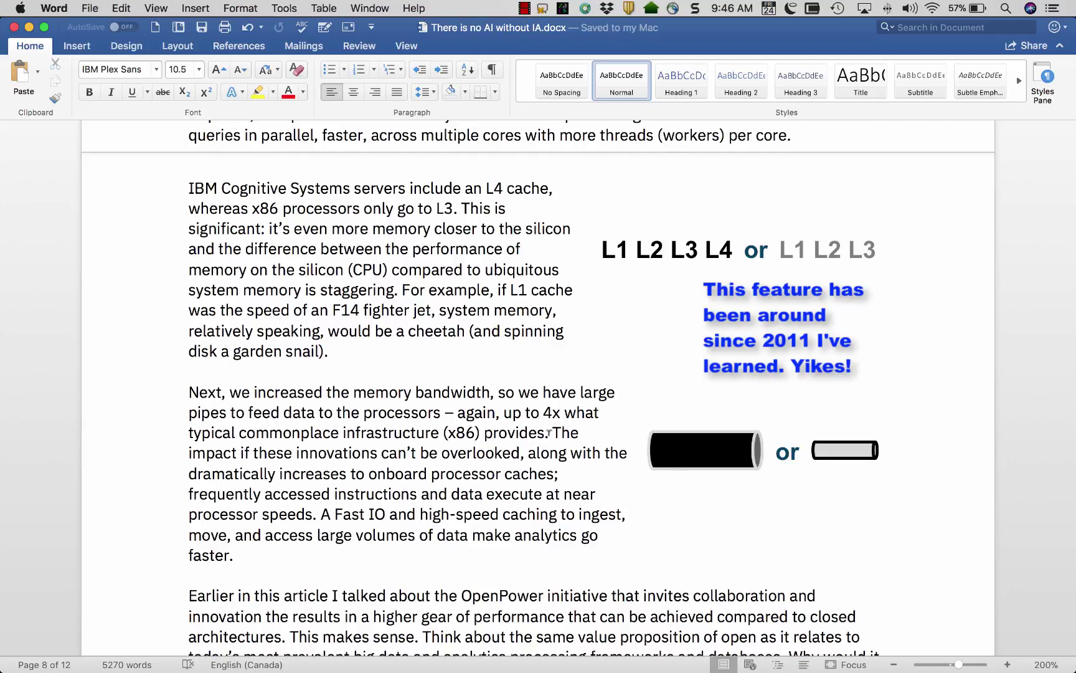
pyautogui.click(56, 8)
pyautogui.click(70, 19)
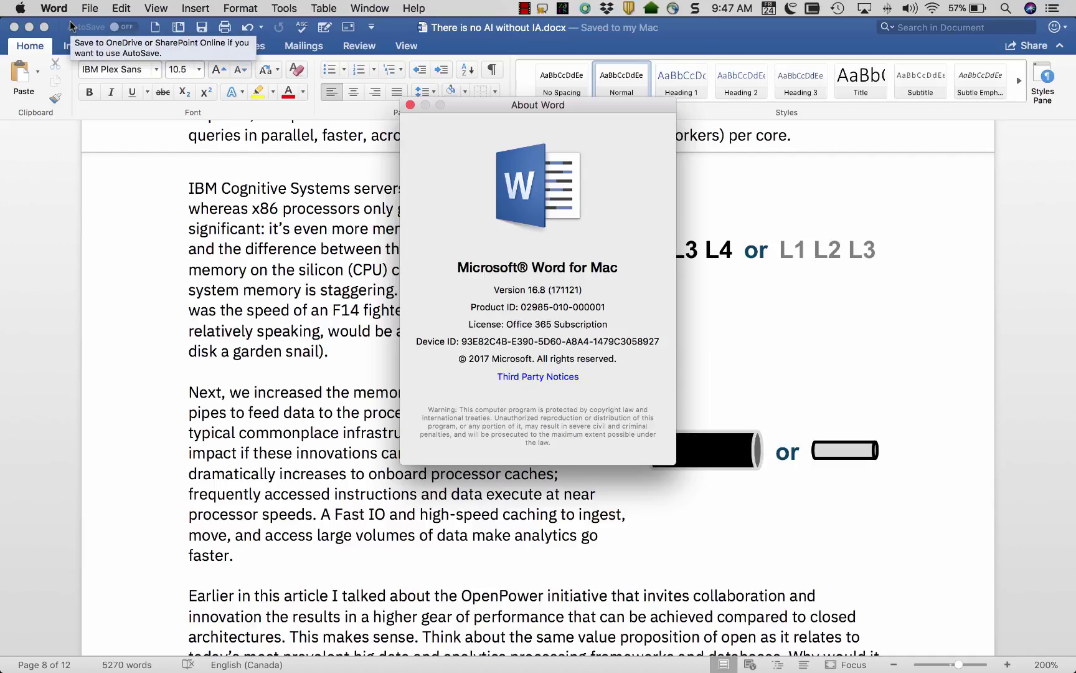
pyautogui.click(408, 104)
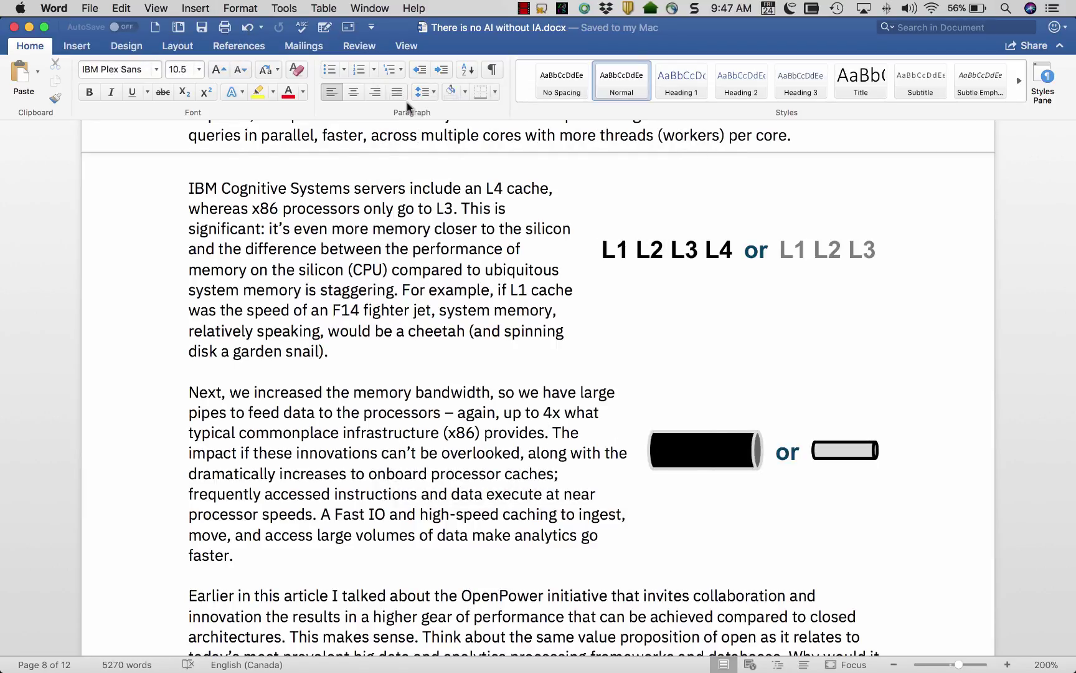